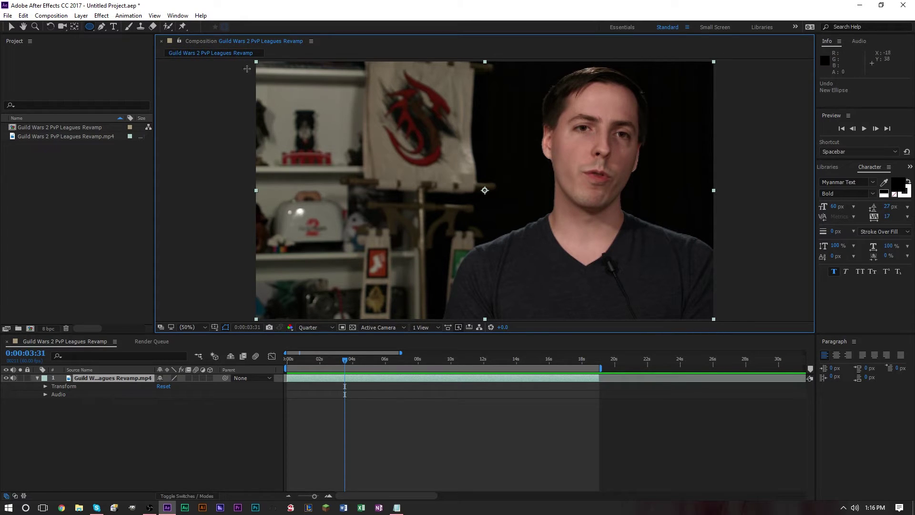
Draw an oval ellipse mask around the speaker's face and nudge it to center on the face.
{"action": "left_click", "coordinate": [88, 27]}
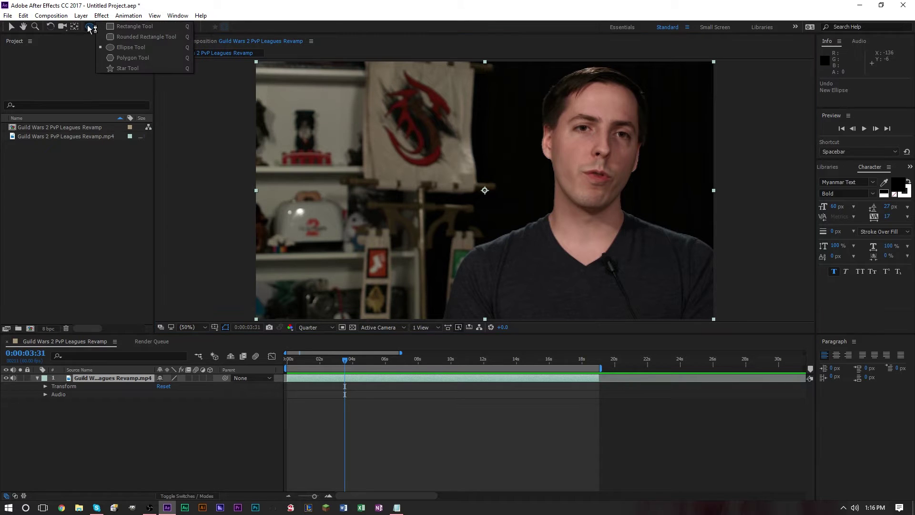
{"action": "left_click", "coordinate": [114, 47]}
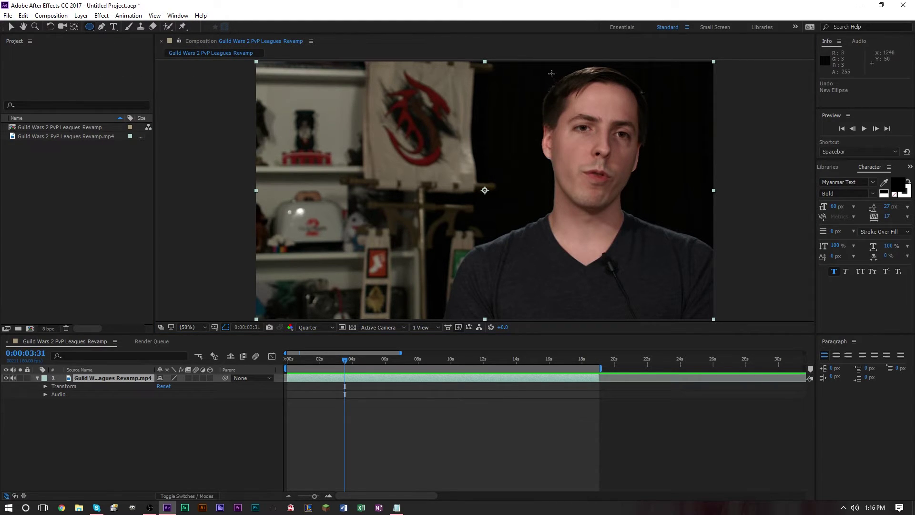
{"action": "mouse_move", "coordinate": [552, 73]}
{"action": "left_mouse_down"}
{"action": "mouse_move", "coordinate": [648, 229]}
{"action": "mouse_move", "coordinate": [648, 214]}
{"action": "left_mouse_up"}
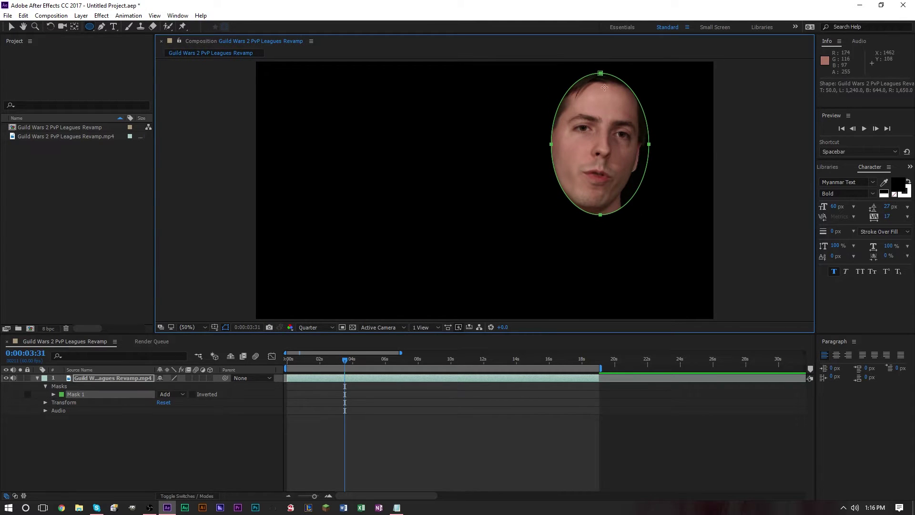
{"action": "left_click_drag", "start_coordinate": [599, 73], "coordinate": [595, 71]}
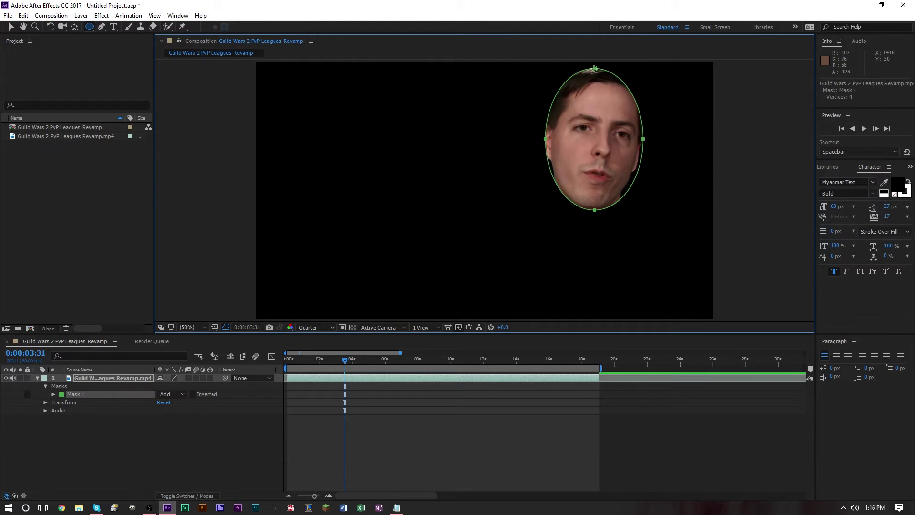
{"action": "right_click", "coordinate": [86, 393]}
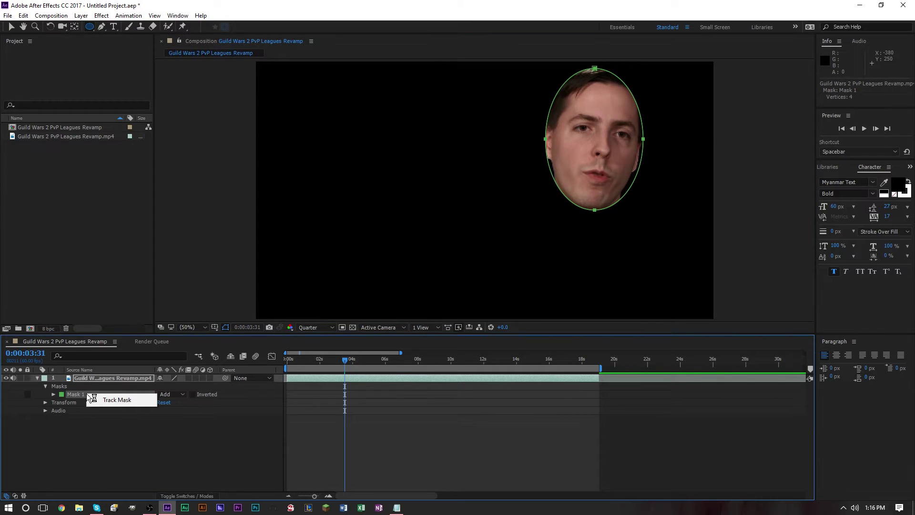
Choose Track Mask for Mask 1 and open the Tracker's Method list.
{"action": "left_click", "coordinate": [139, 401]}
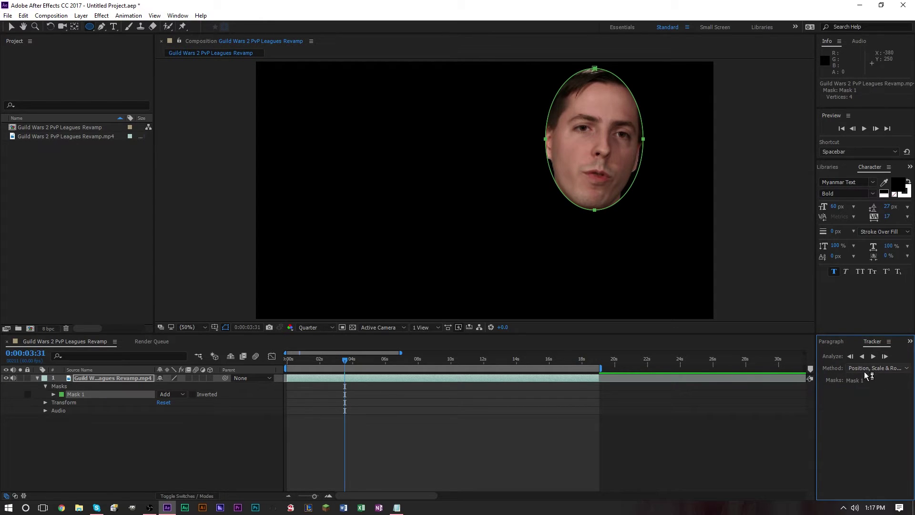
{"action": "left_click", "coordinate": [873, 369]}
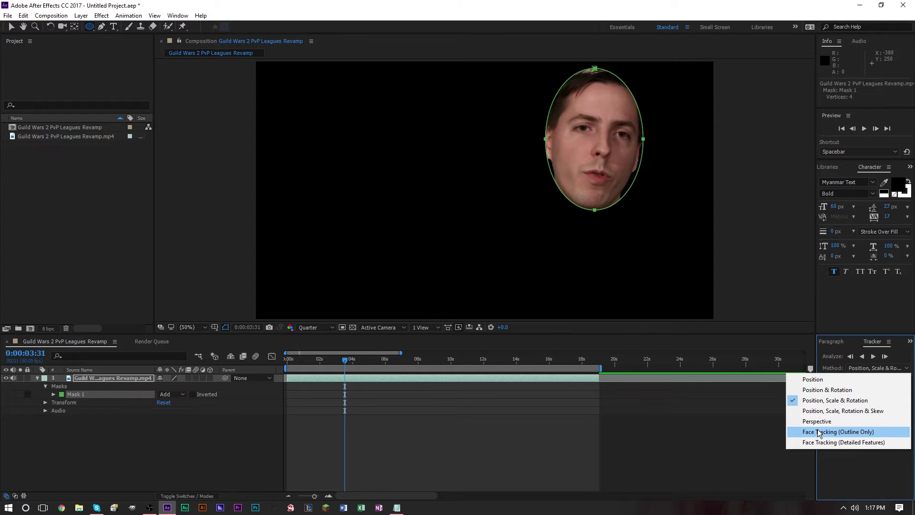
Set Method to Face Tracking (Outline Only) and track Mask 1 backward to the clip start.
{"action": "left_click", "coordinate": [820, 433]}
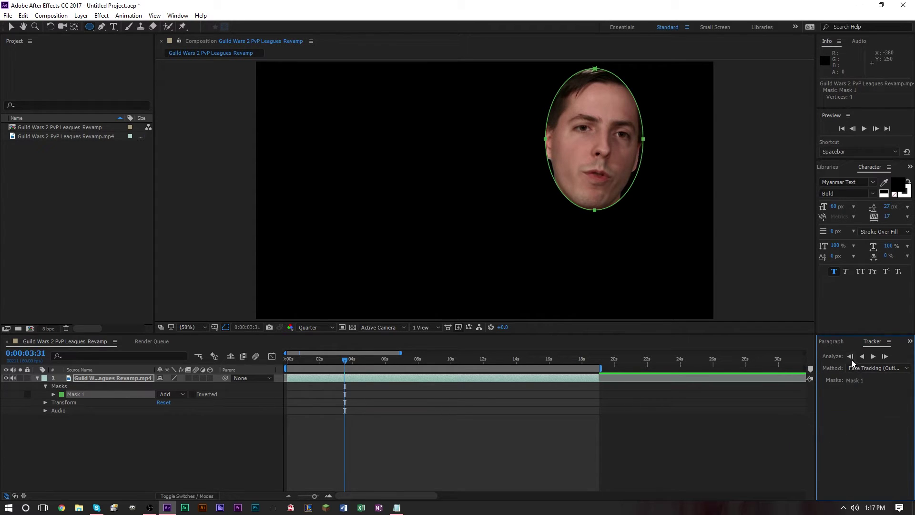
{"action": "left_click", "coordinate": [851, 358]}
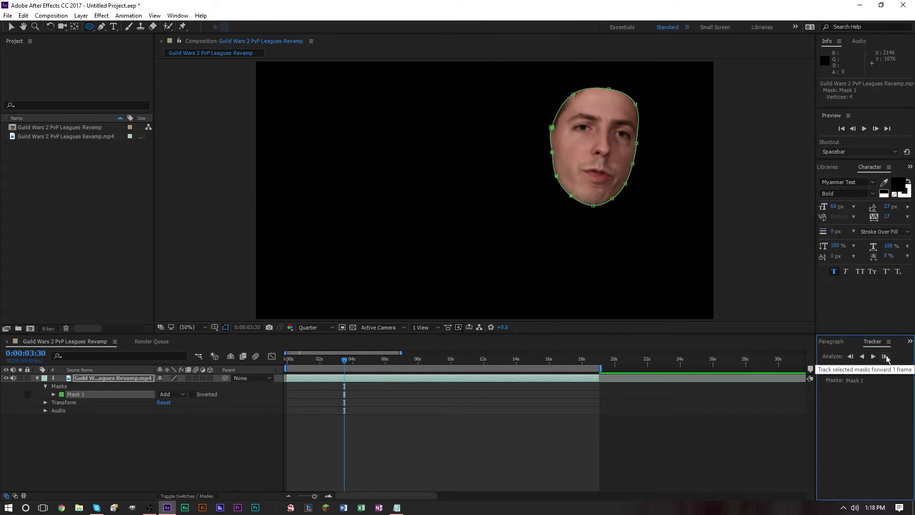
{"action": "left_click", "coordinate": [852, 356]}
{"action": "left_click", "coordinate": [862, 357]}
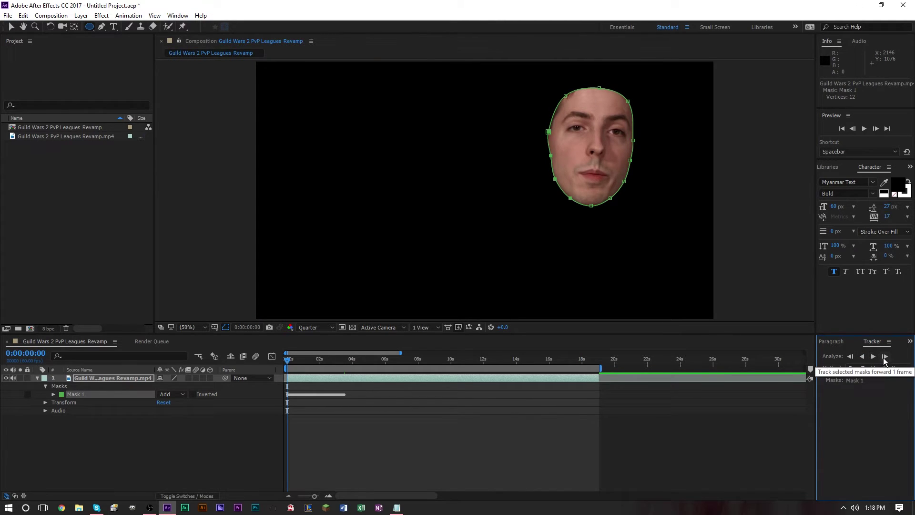
{"action": "scroll", "coordinate": [465, 412], "scroll_direction": "up", "scroll_amount": 10}
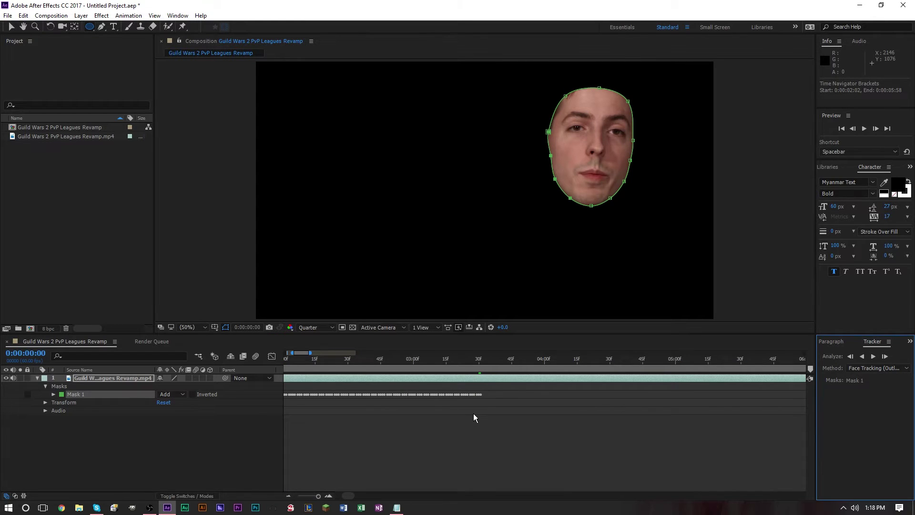
Analyze Mask 1 forward from 0:00:03:31, then scrub from 14:43 back to 8:50 to review.
{"action": "scroll", "coordinate": [553, 419], "scroll_direction": "up", "scroll_amount": 3}
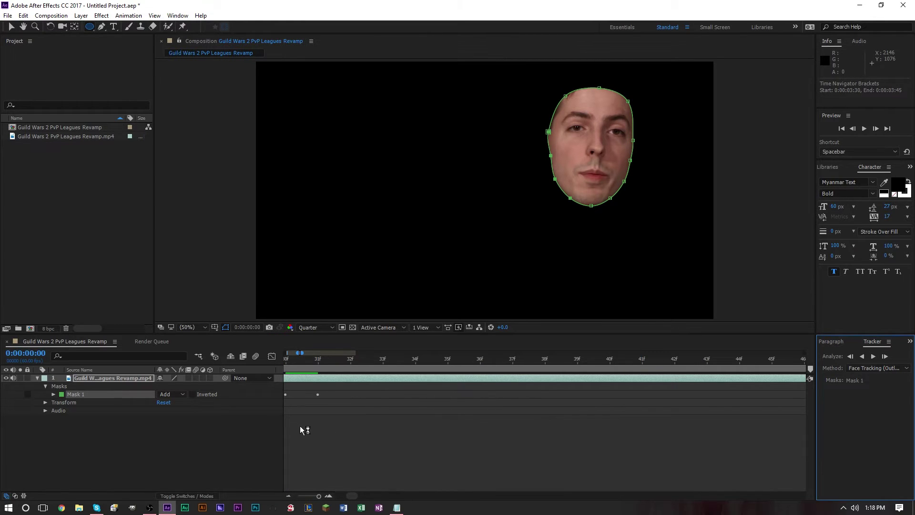
{"action": "left_click", "coordinate": [322, 358]}
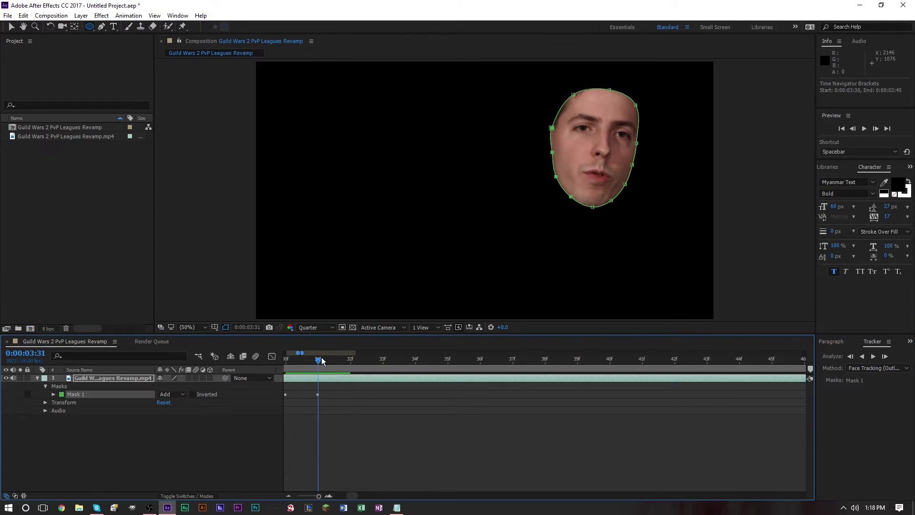
{"action": "left_click", "coordinate": [314, 434]}
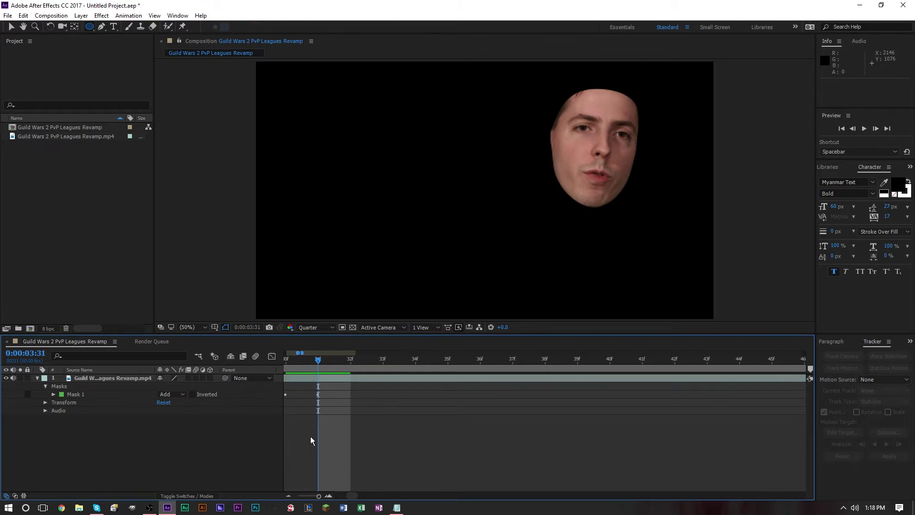
{"action": "key", "text": "semicolon"}
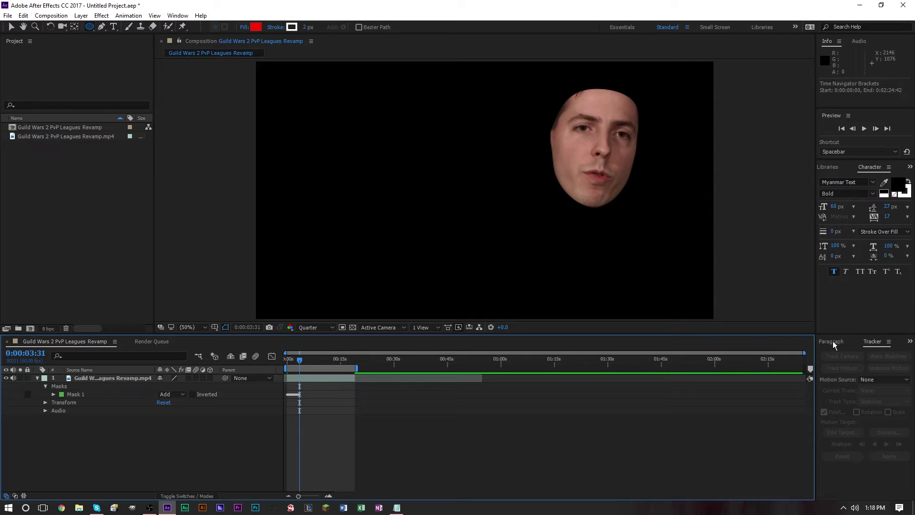
{"action": "left_click", "coordinate": [336, 381]}
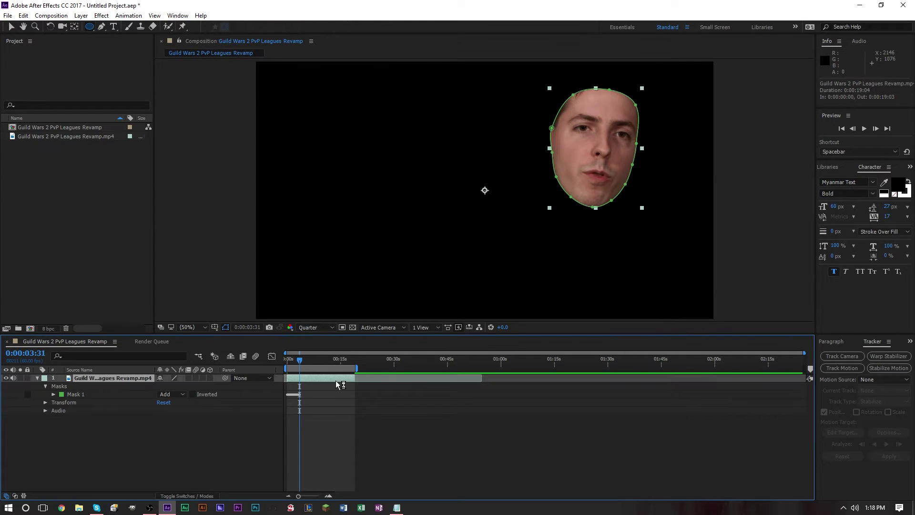
{"action": "left_click", "coordinate": [76, 395]}
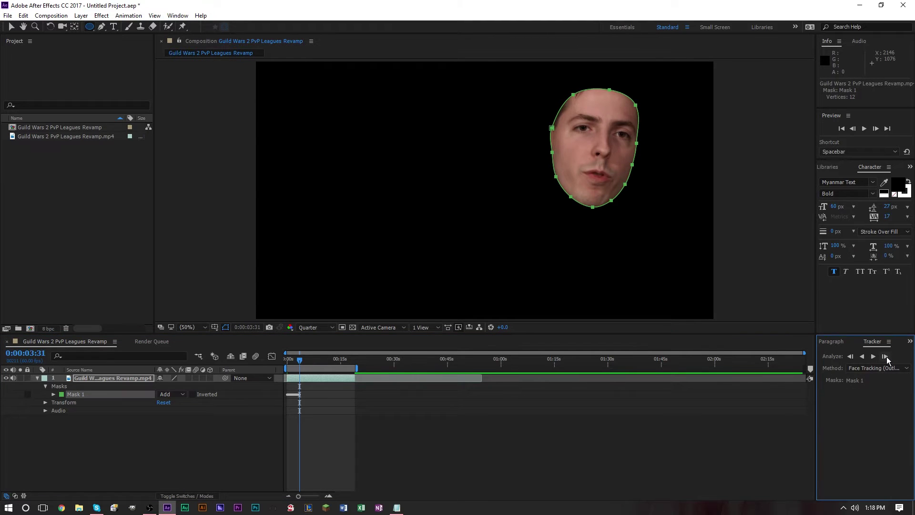
{"action": "left_click", "coordinate": [875, 357]}
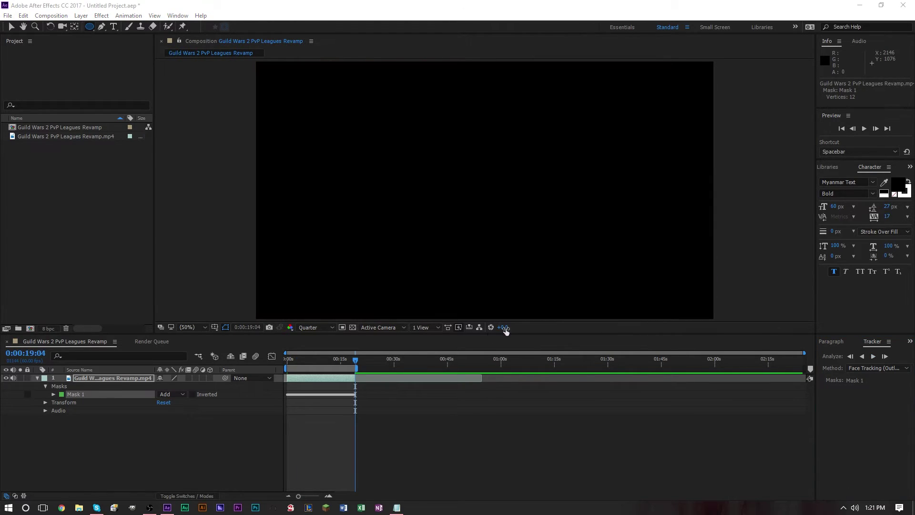
{"action": "left_click", "coordinate": [339, 360]}
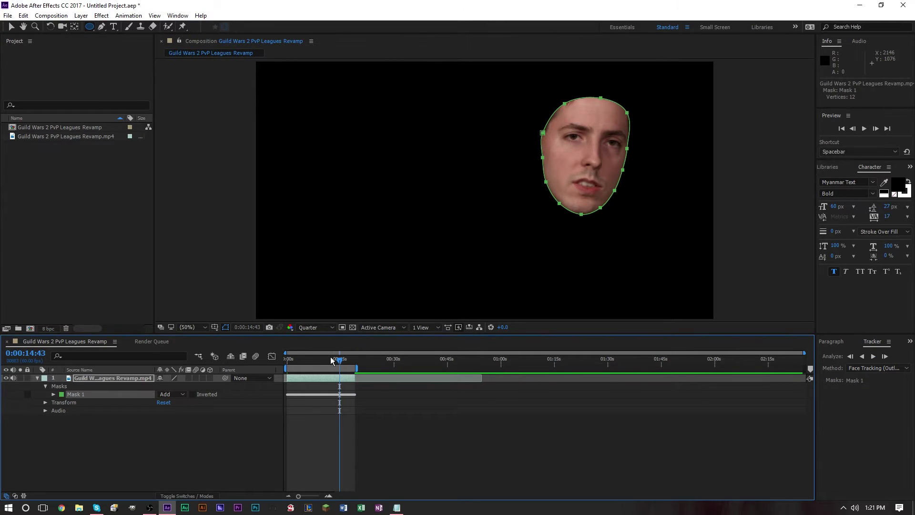
{"action": "left_click_drag", "start_coordinate": [332, 360], "coordinate": [306, 361]}
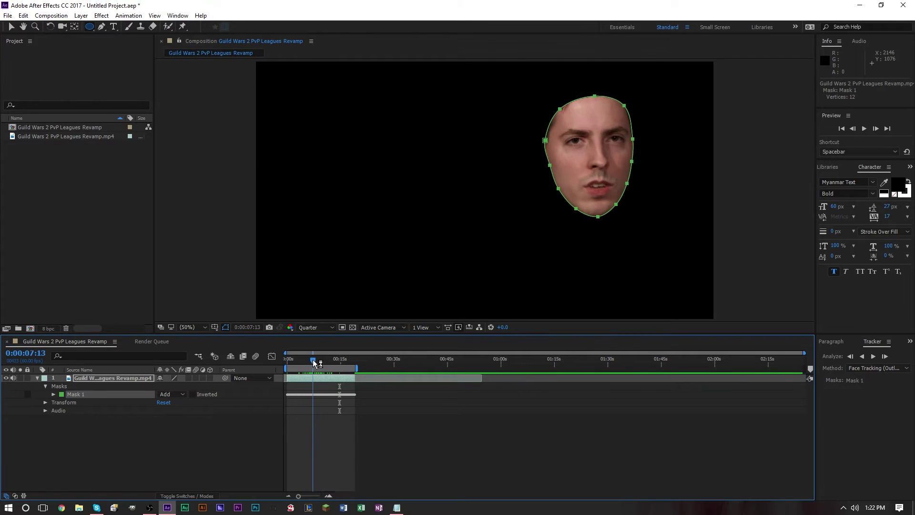
Apply the Curves effect to the interview layer and raise the RGB curve to brighten the face.
{"action": "key", "text": "ctrl+5"}
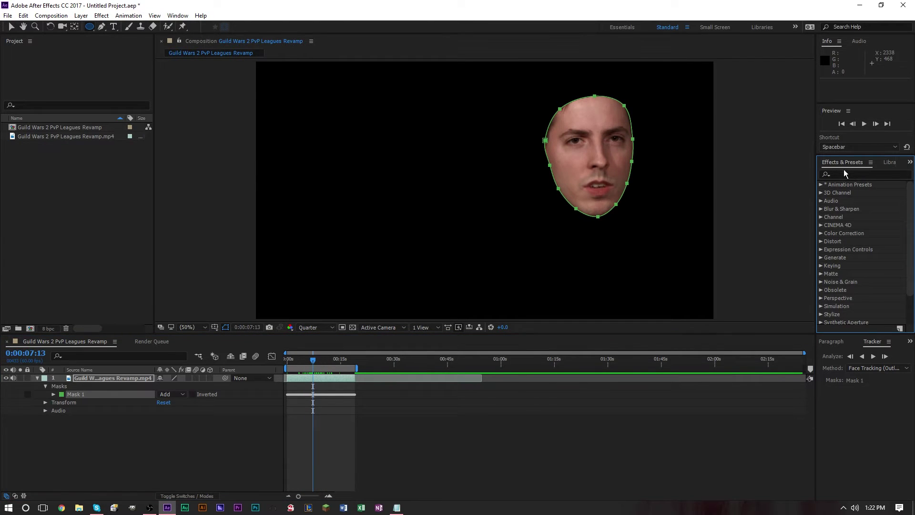
{"action": "left_click", "coordinate": [844, 173]}
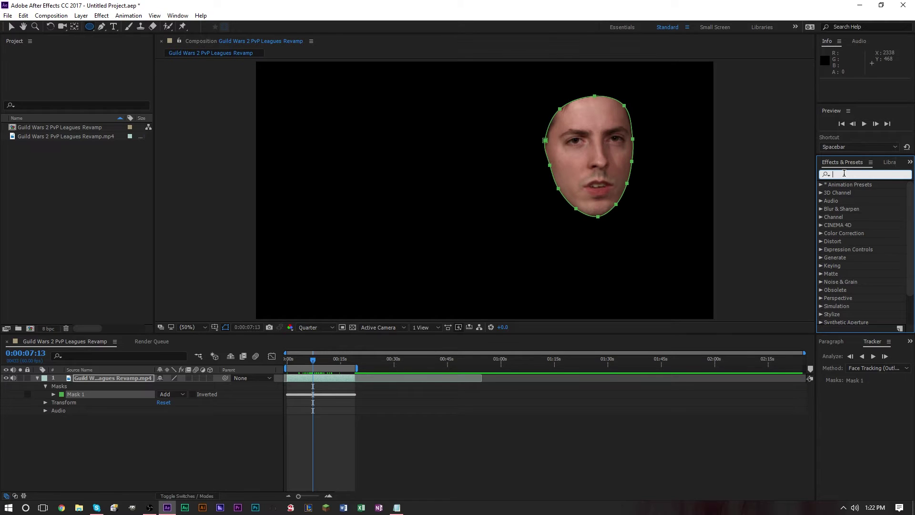
{"action": "type", "text": "curve"}
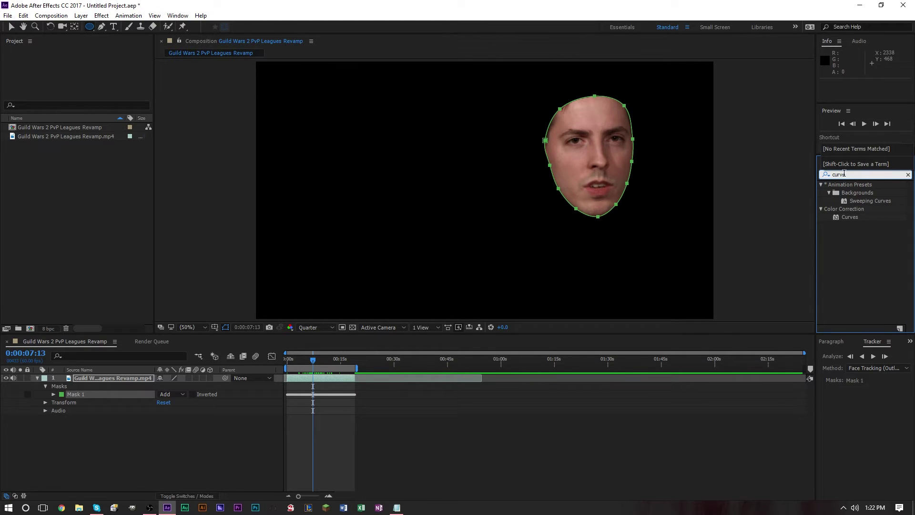
{"action": "left_click_drag", "start_coordinate": [863, 217], "coordinate": [602, 176]}
{"action": "key", "text": "v"}
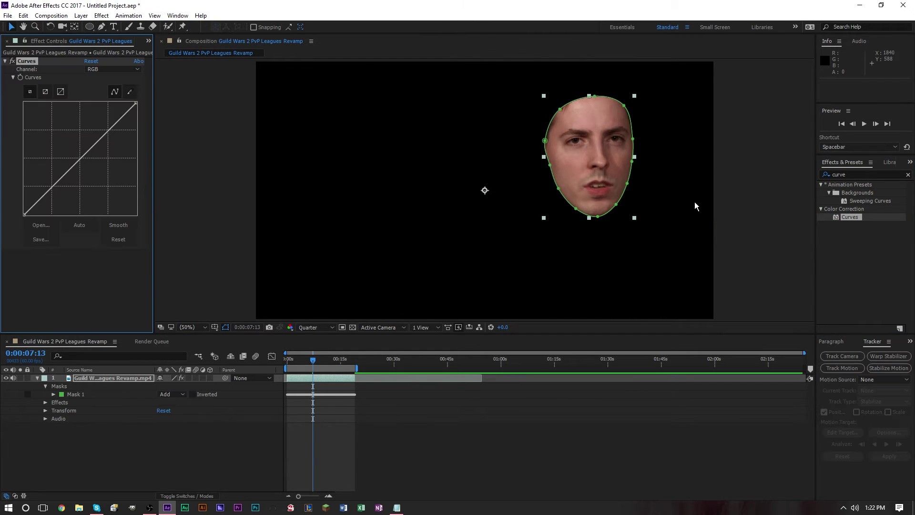
{"action": "left_click_drag", "start_coordinate": [79, 157], "coordinate": [72, 157]}
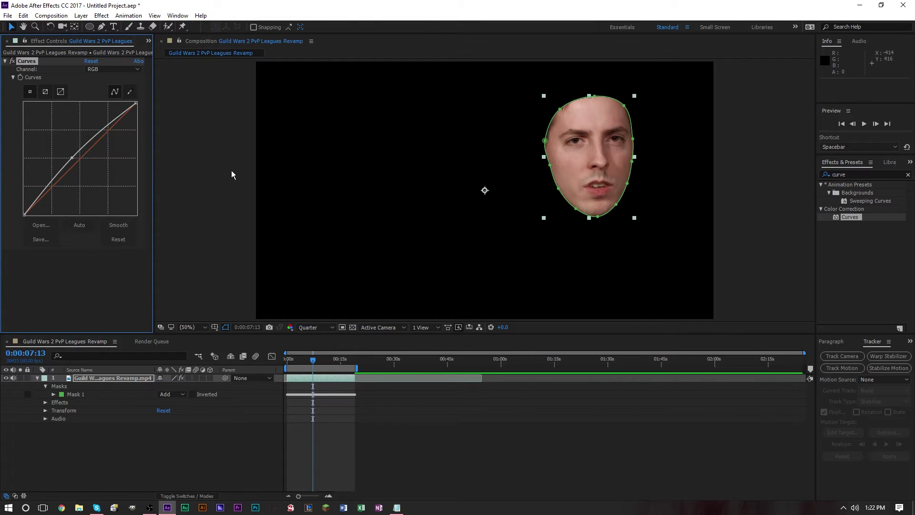
Add a Mask Reference 1 set to Mask 1 in the Curves compositing options.
{"action": "left_click", "coordinate": [136, 404]}
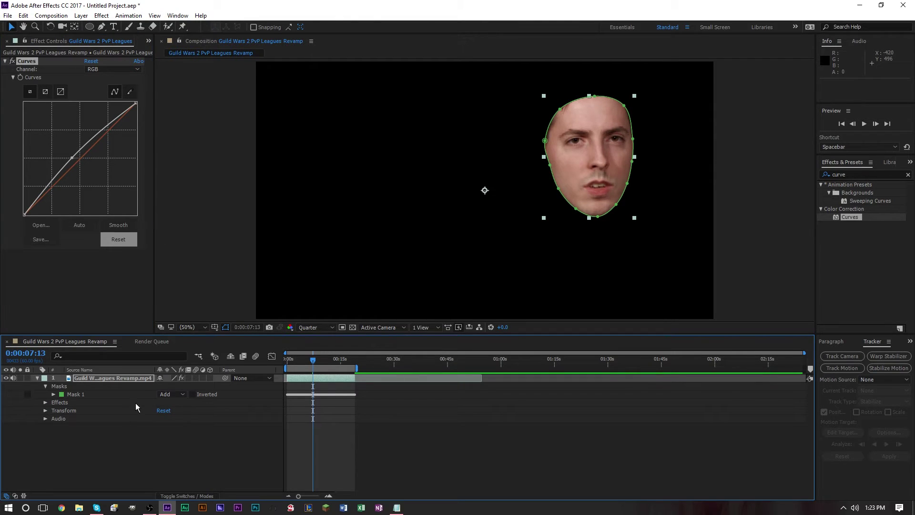
{"action": "left_click", "coordinate": [45, 403]}
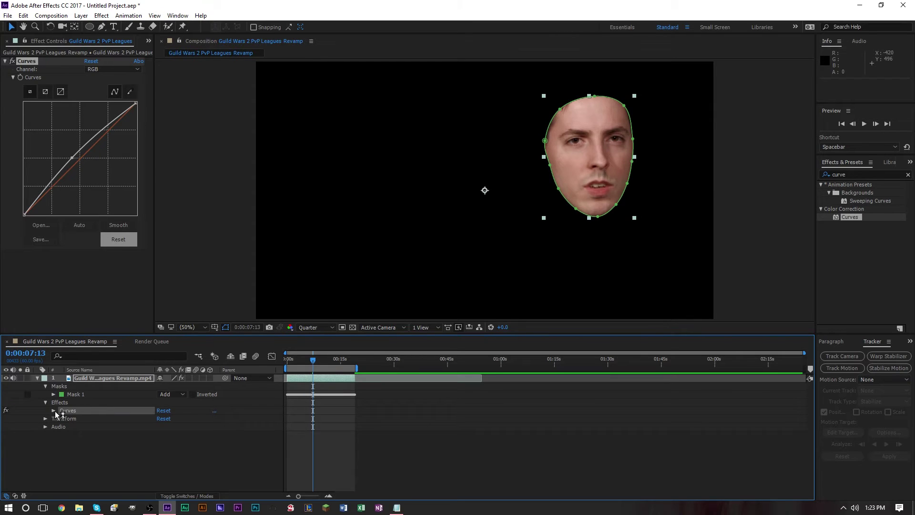
{"action": "left_click", "coordinate": [54, 411]}
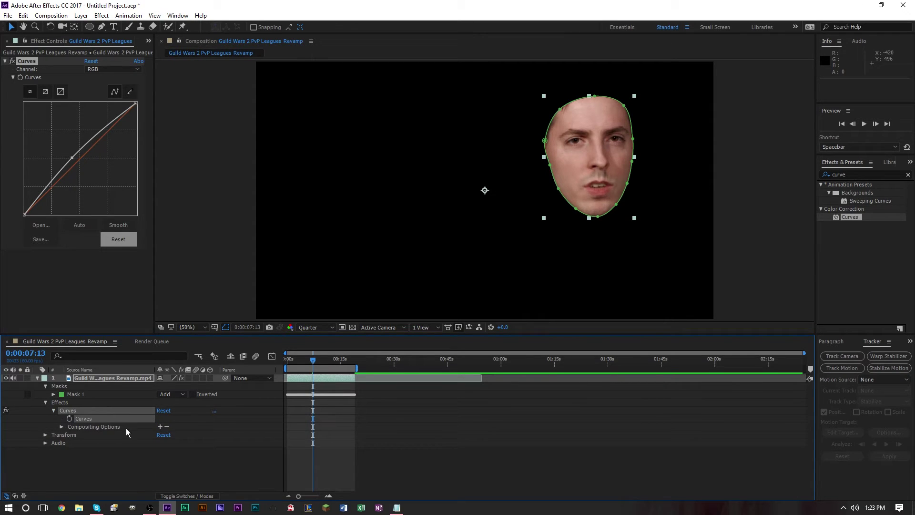
{"action": "left_click", "coordinate": [160, 427]}
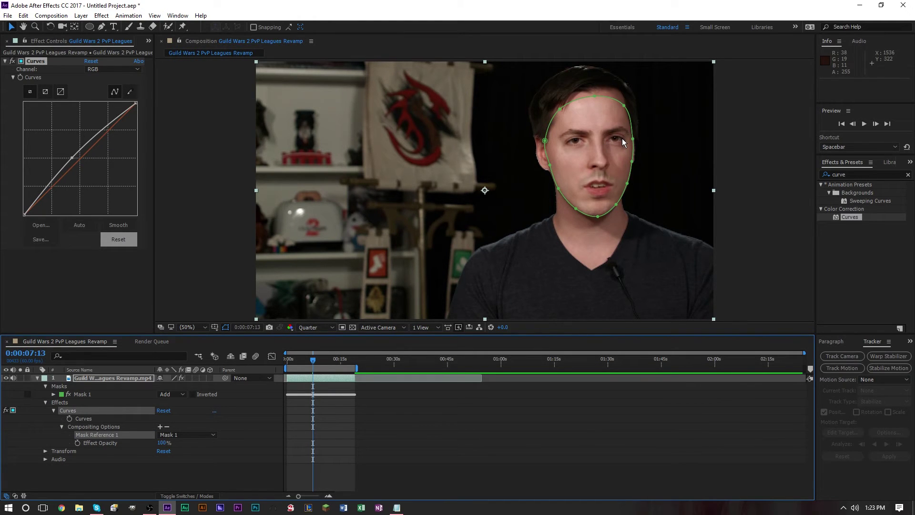
{"action": "left_click", "coordinate": [53, 395]}
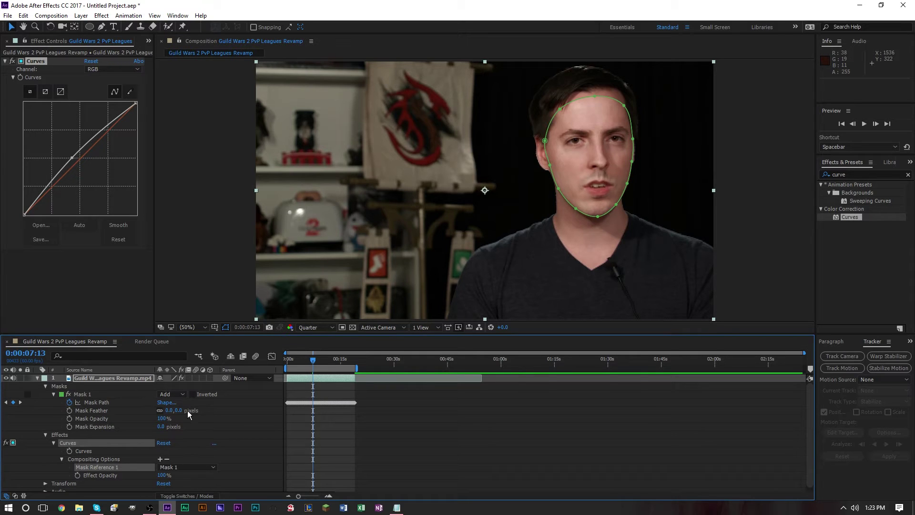
{"action": "key", "text": "F2"}
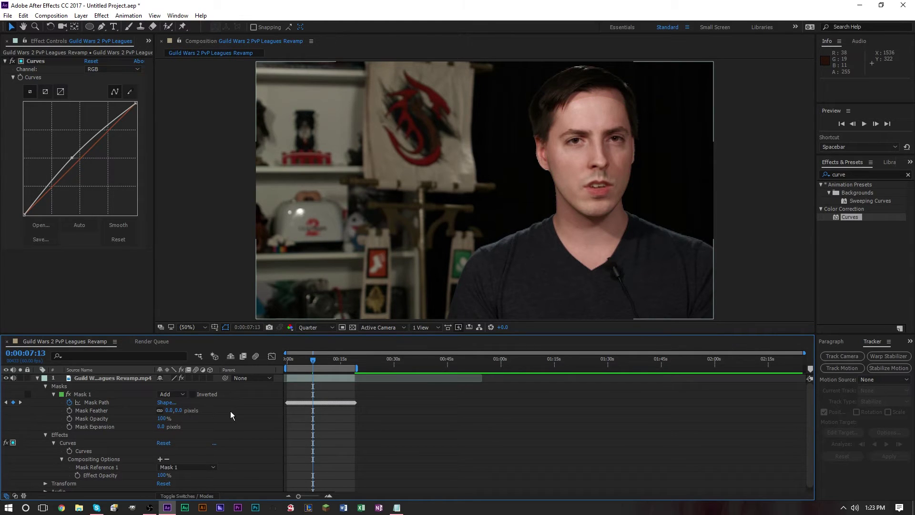
Toggle the Curves effect off and on to compare, leaving it enabled.
{"action": "left_click", "coordinate": [11, 61]}
{"action": "left_click", "coordinate": [11, 61]}
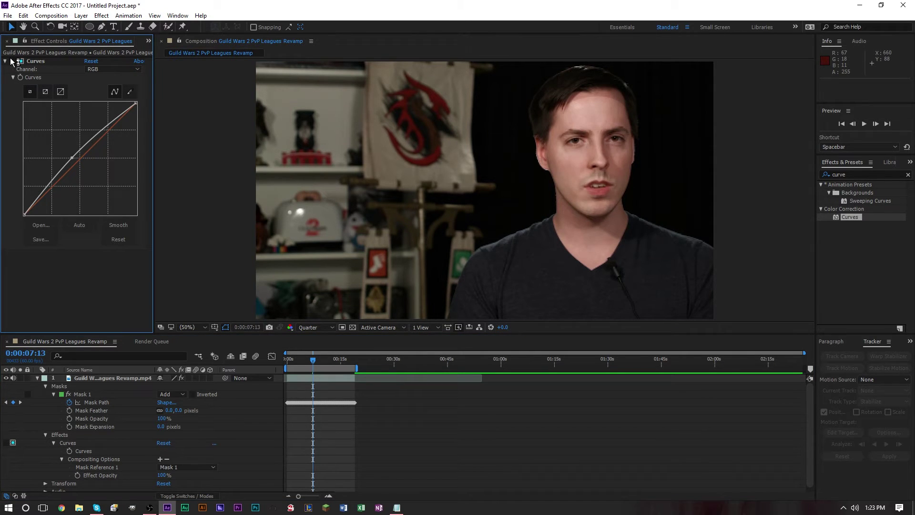
{"action": "left_click", "coordinate": [11, 60]}
{"action": "left_click", "coordinate": [12, 60]}
{"action": "left_click", "coordinate": [12, 60]}
{"action": "left_click", "coordinate": [11, 61]}
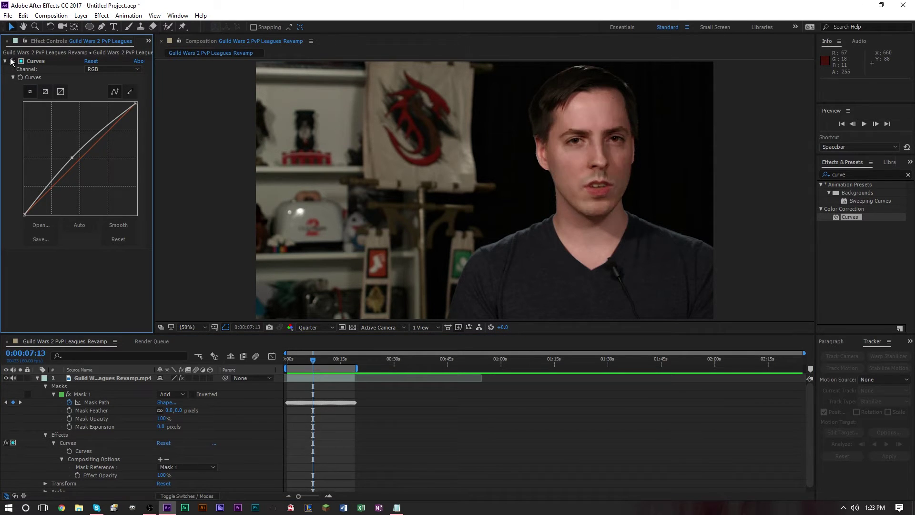
{"action": "left_click", "coordinate": [12, 60]}
Move the playhead back to 0:00:04:33 and select the layer's Effects and Mask 1.
{"action": "mouse_move", "coordinate": [310, 359]}
{"action": "left_mouse_down"}
{"action": "mouse_move", "coordinate": [293, 358]}
{"action": "mouse_move", "coordinate": [319, 364]}
{"action": "mouse_move", "coordinate": [302, 366]}
{"action": "left_mouse_up"}
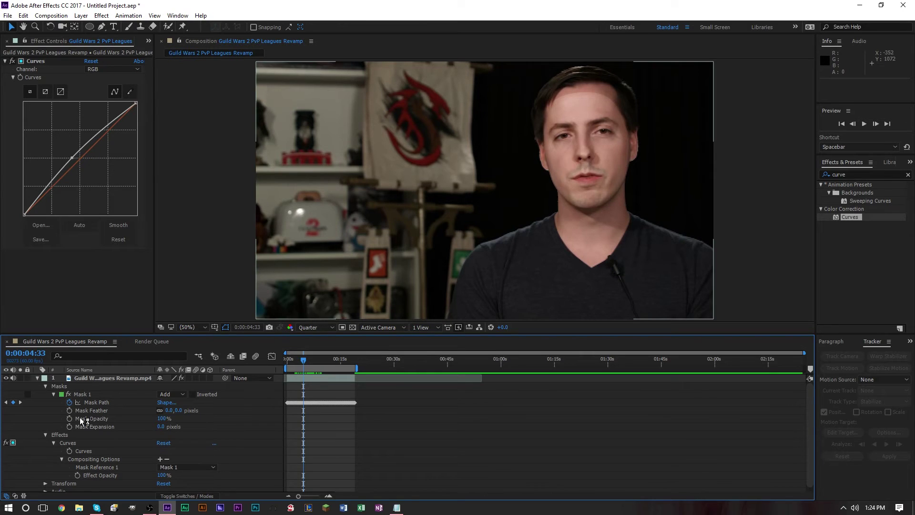
{"action": "left_click", "coordinate": [68, 433]}
{"action": "left_click", "coordinate": [87, 395]}
Delete Mask 1 and the Curves effect from the interview layer.
{"action": "key", "text": "Delete"}
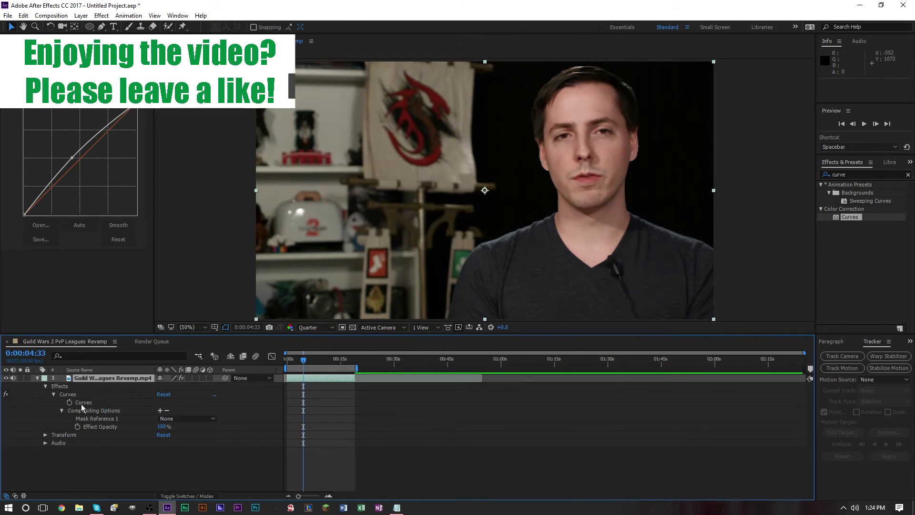
{"action": "left_click", "coordinate": [58, 389]}
{"action": "key", "text": "Delete"}
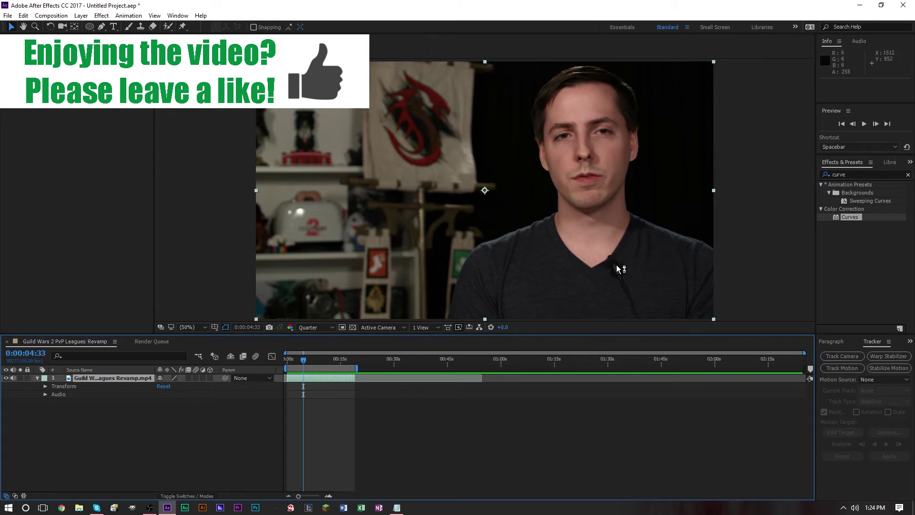
Draw a new ellipse mask around the face and shift it slightly left into place.
{"action": "left_click", "coordinate": [90, 27]}
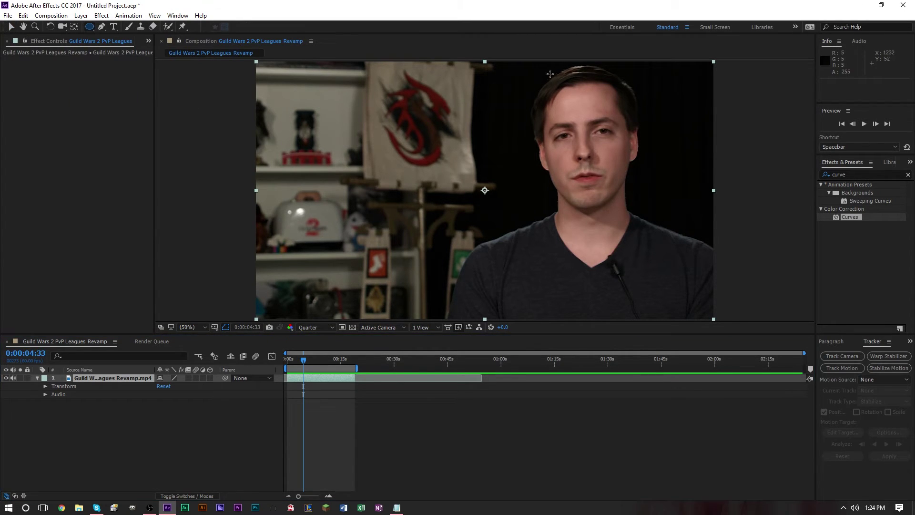
{"action": "left_click_drag", "start_coordinate": [546, 71], "coordinate": [642, 215]}
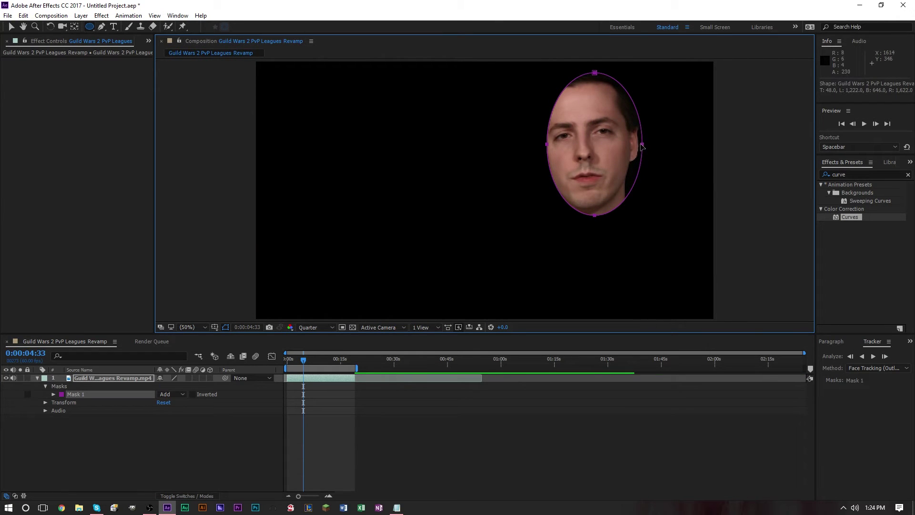
{"action": "left_click_drag", "start_coordinate": [643, 146], "coordinate": [633, 143]}
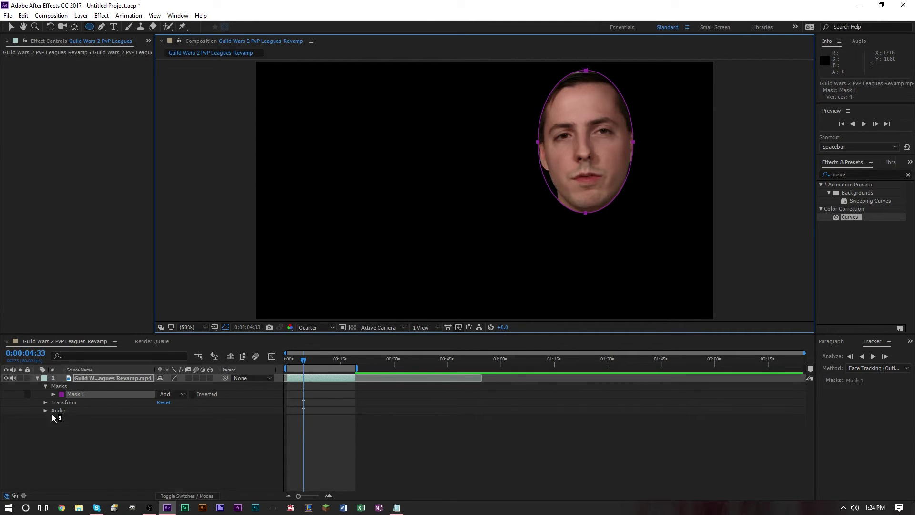
{"action": "right_click", "coordinate": [82, 392]}
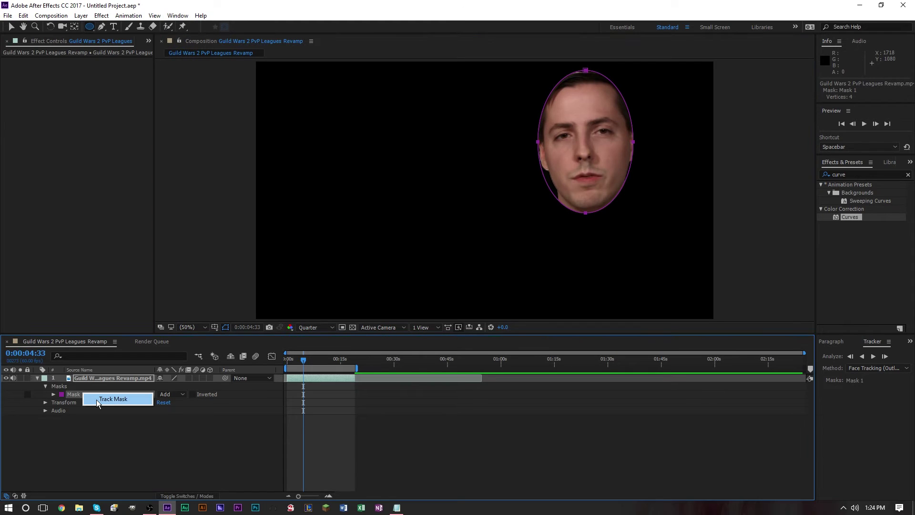
Track Mask 1 with Face Tracking (Detailed Features) and analyze to generate Face Track Points.
{"action": "left_click", "coordinate": [97, 402]}
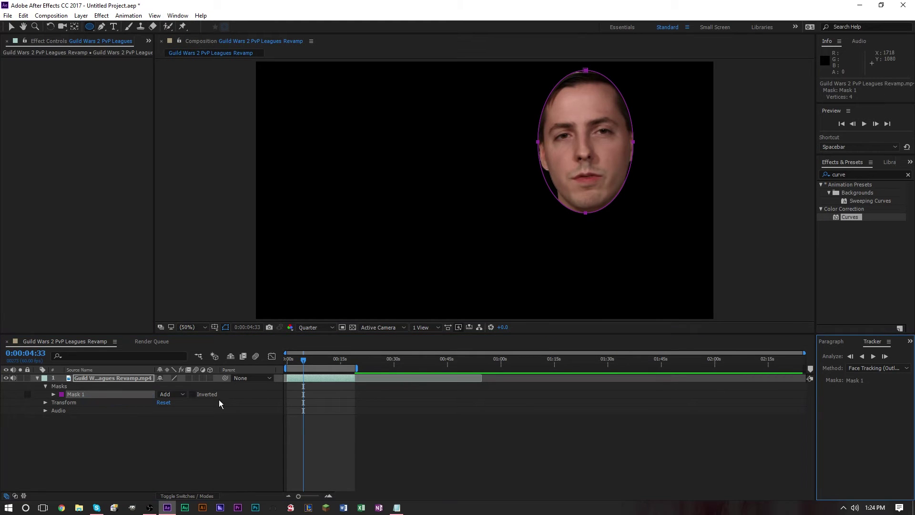
{"action": "left_click", "coordinate": [872, 367]}
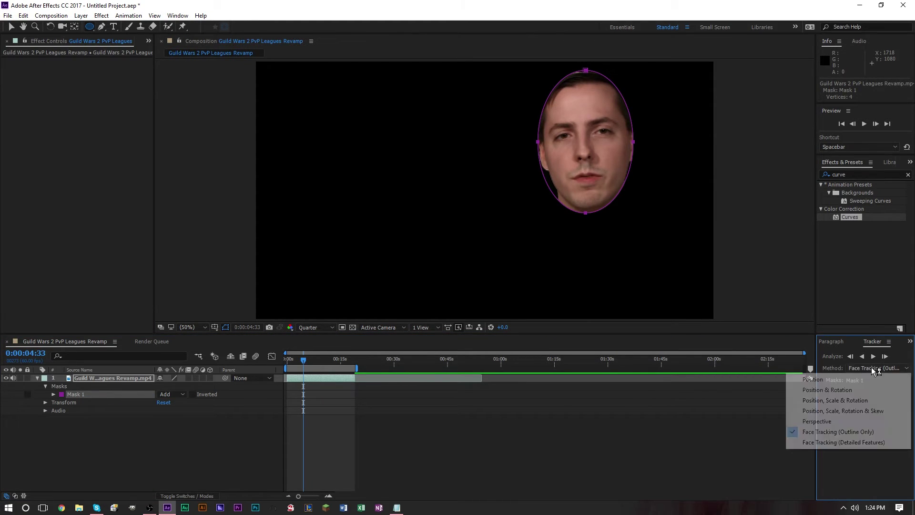
{"action": "left_click", "coordinate": [854, 442]}
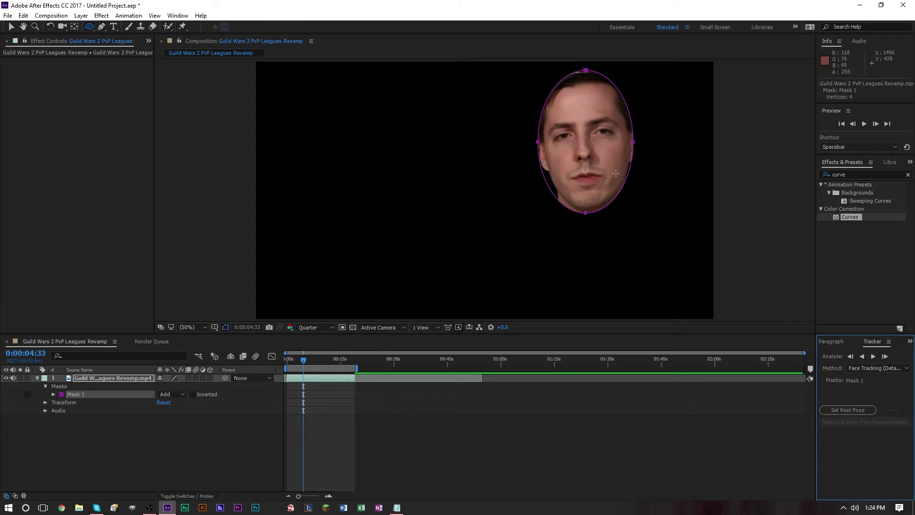
{"action": "left_click", "coordinate": [863, 359]}
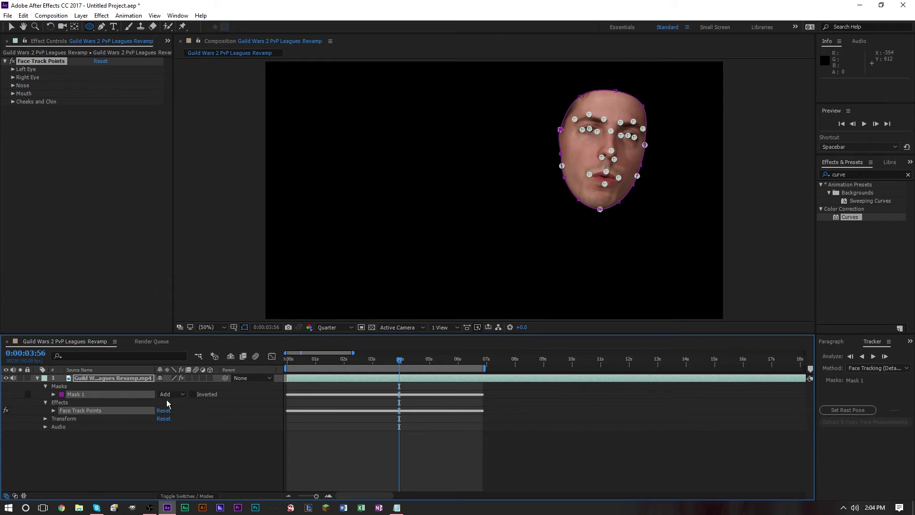
Set Mask 1's mode to None, expand all Face Track Points groups, and add the santa beard PNG layer.
{"action": "left_click", "coordinate": [179, 394]}
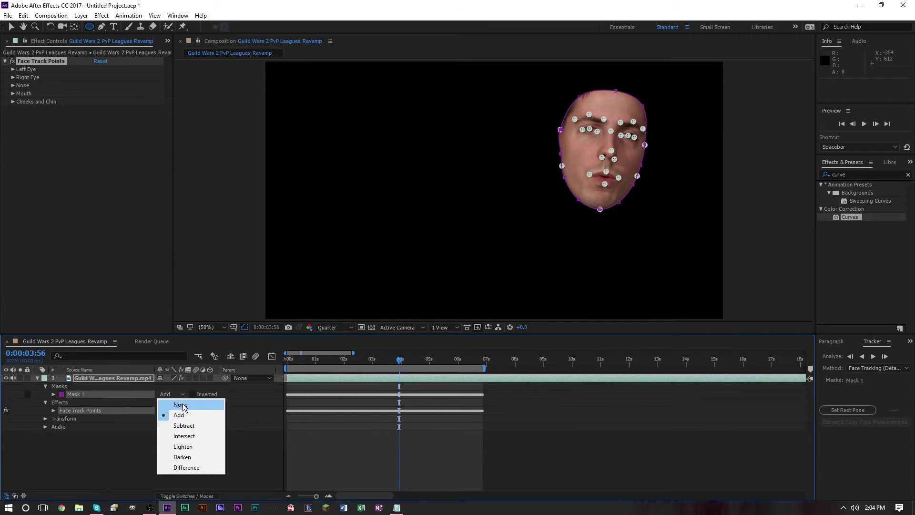
{"action": "left_click", "coordinate": [180, 405]}
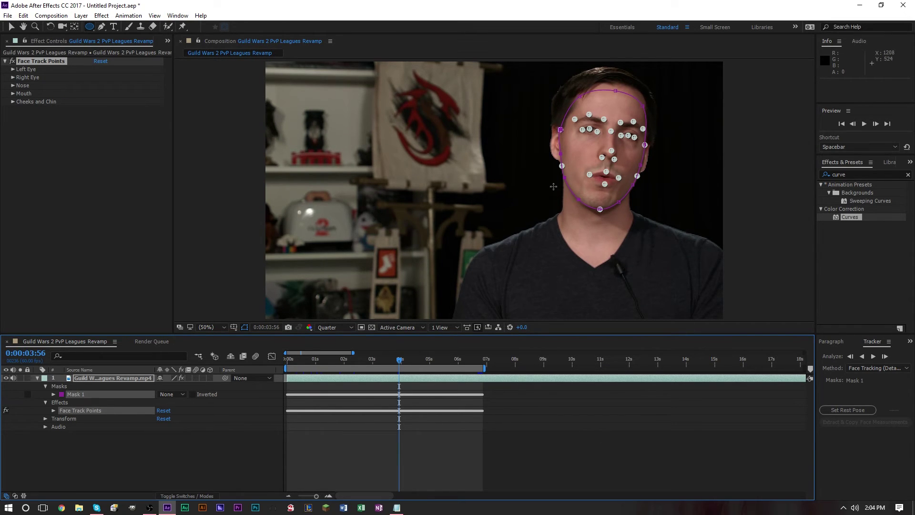
{"action": "left_click", "coordinate": [13, 102]}
{"action": "left_click", "coordinate": [13, 93]}
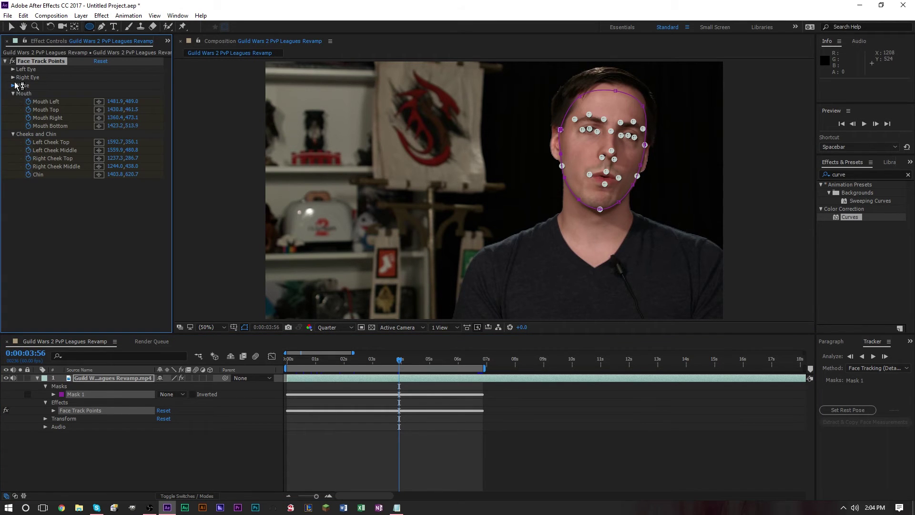
{"action": "left_click", "coordinate": [13, 86]}
{"action": "left_click", "coordinate": [13, 78]}
{"action": "left_click", "coordinate": [13, 69]}
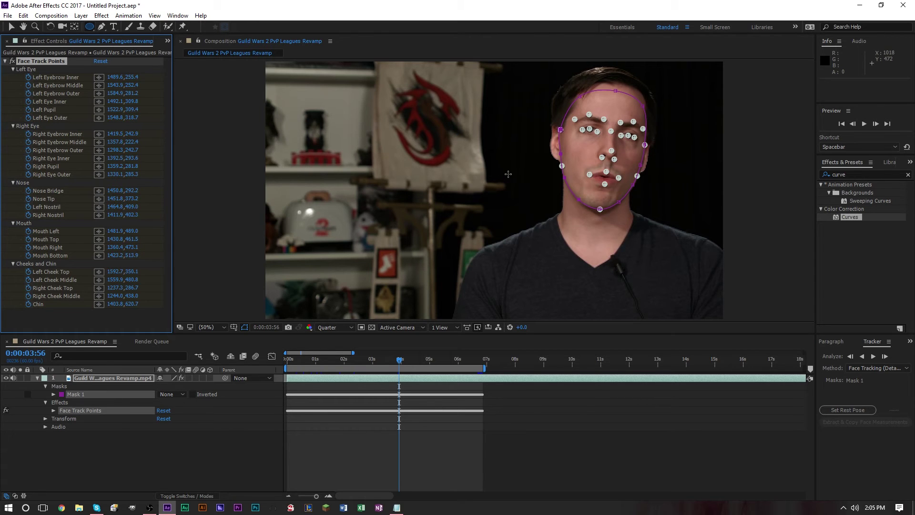
{"action": "left_click_drag", "start_coordinate": [676, 424], "coordinate": [344, 445]}
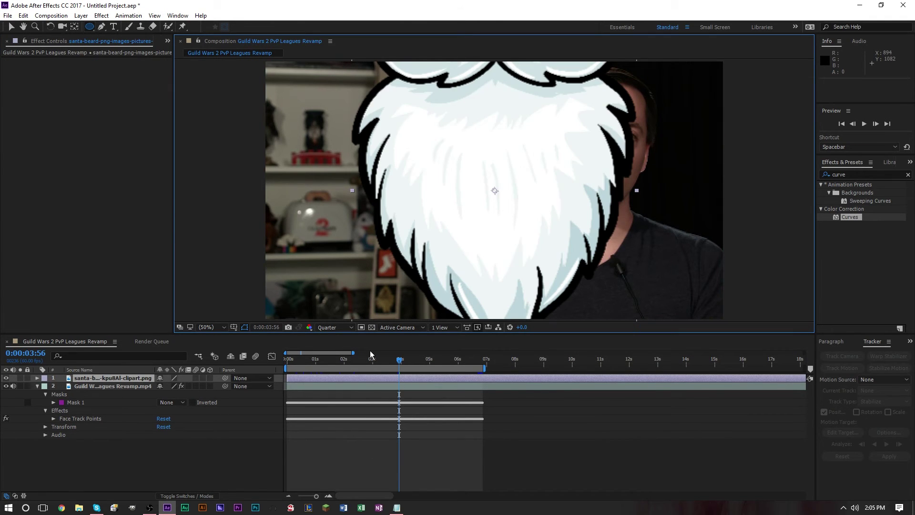
{"action": "left_click", "coordinate": [11, 27]}
Drag the Santa beard down onto the man's face and roughly shrink it into place.
{"action": "left_click_drag", "start_coordinate": [525, 171], "coordinate": [615, 238]}
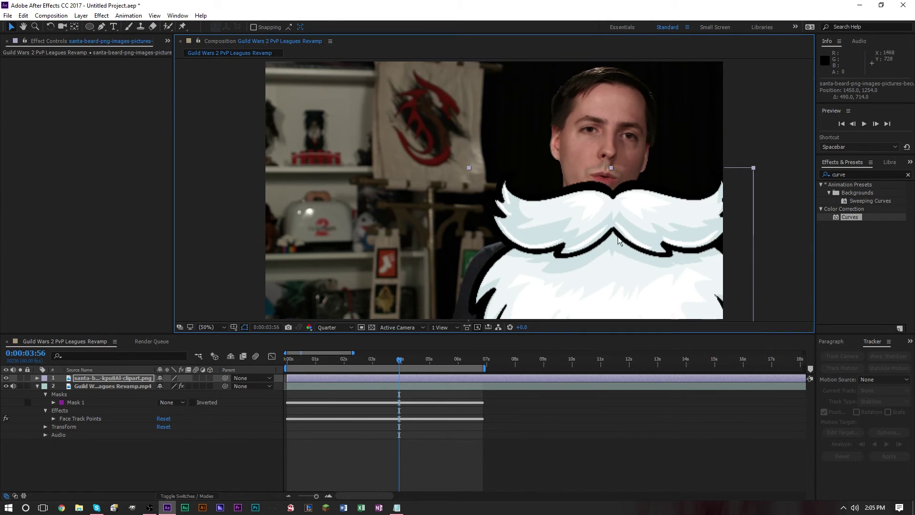
{"action": "left_click_drag", "start_coordinate": [632, 244], "coordinate": [612, 205]}
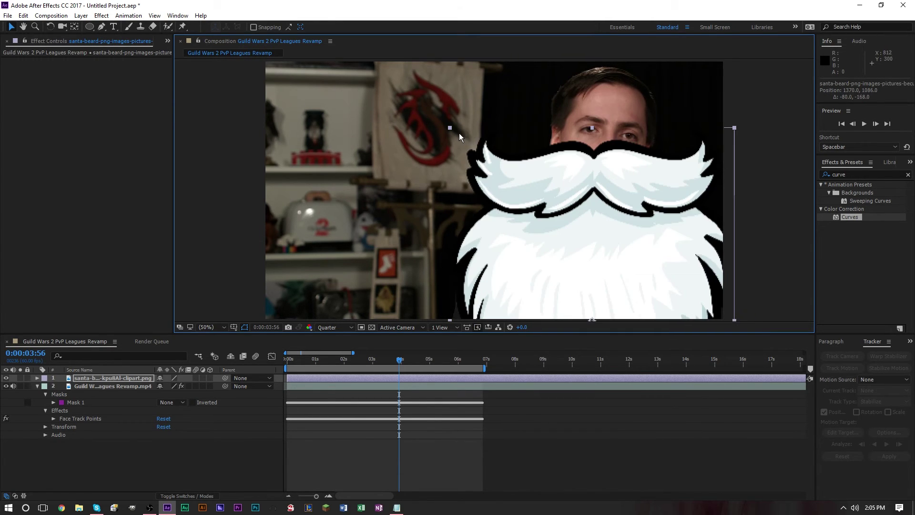
{"action": "left_click_drag", "start_coordinate": [451, 127], "coordinate": [602, 217]}
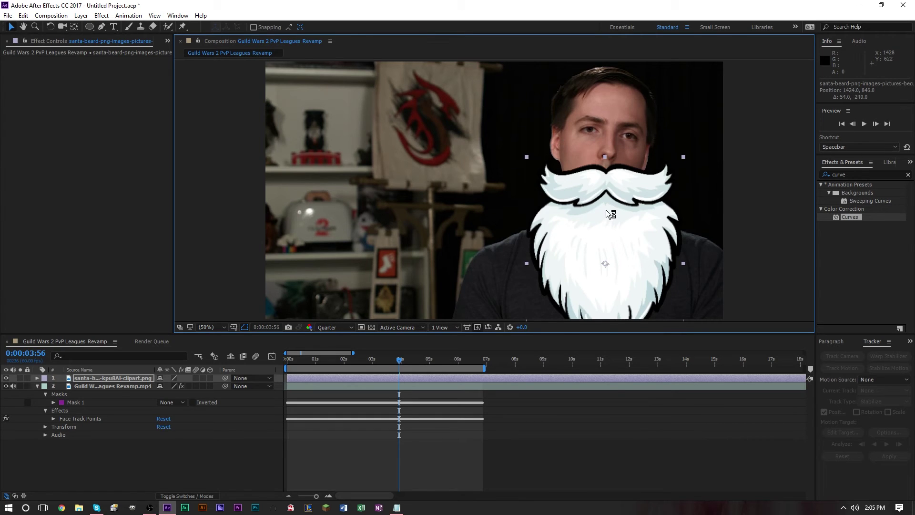
Lower the beard layer's opacity to 60% and scale it down to 43.8%.
{"action": "left_click", "coordinate": [37, 378]}
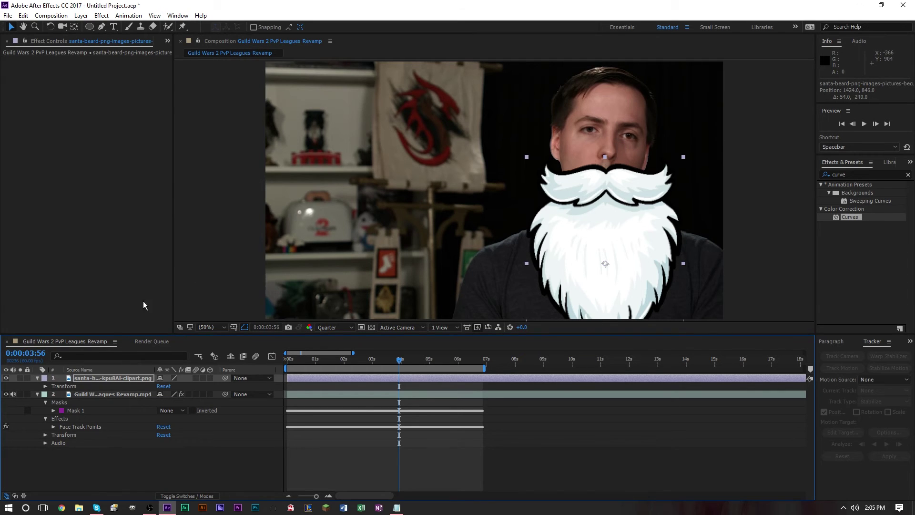
{"action": "left_click", "coordinate": [46, 387]}
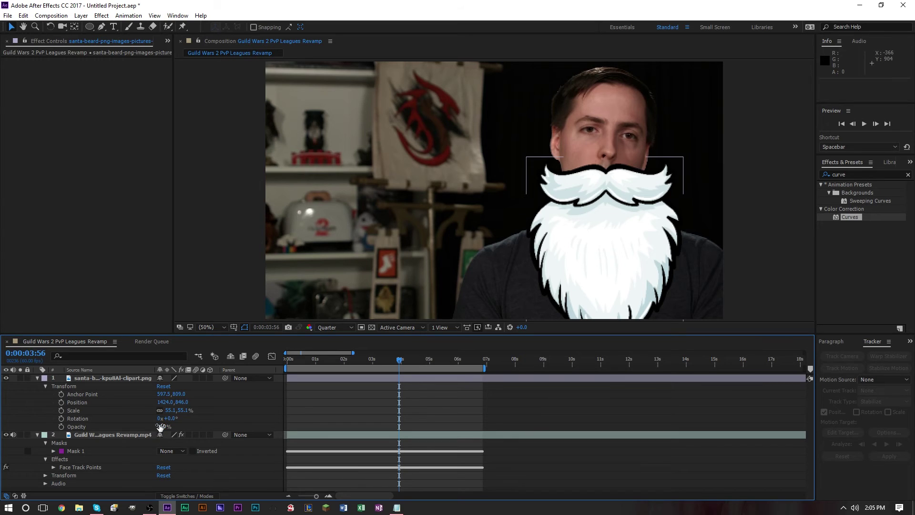
{"action": "left_click_drag", "start_coordinate": [157, 426], "coordinate": [138, 424]}
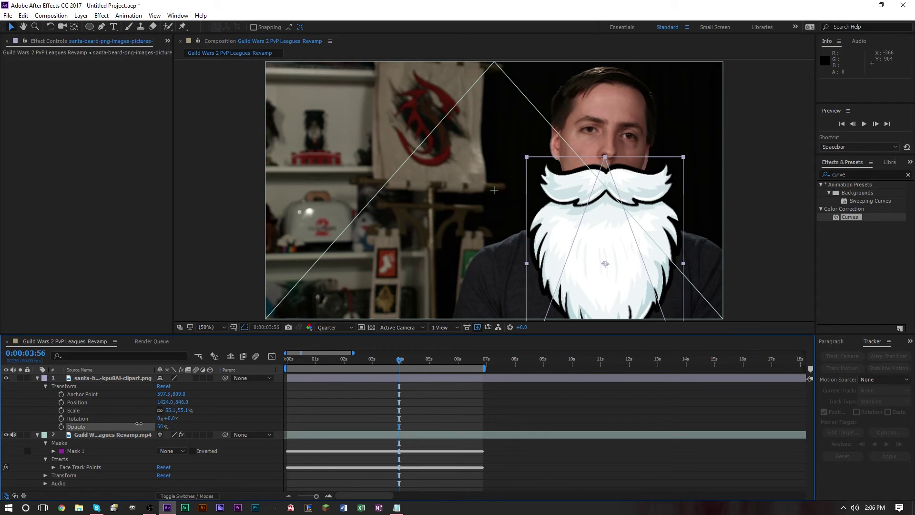
{"action": "left_click", "coordinate": [138, 423]}
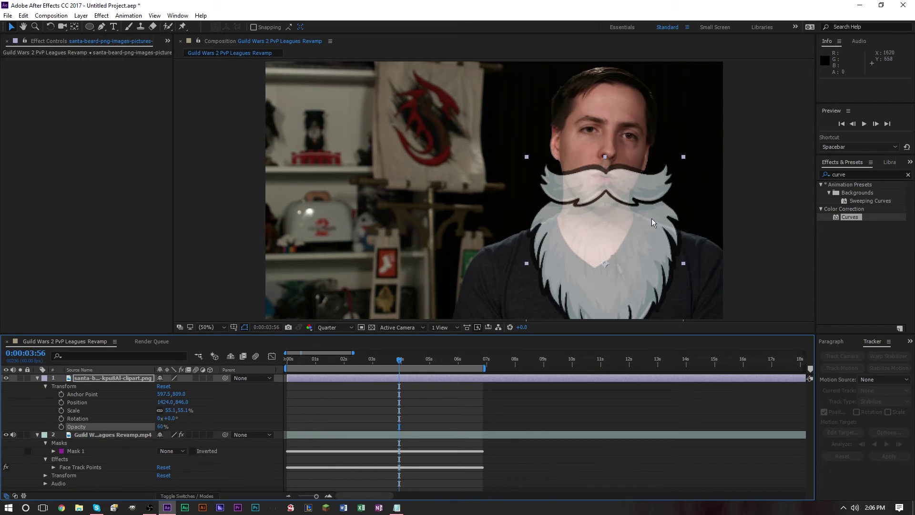
{"action": "left_click", "coordinate": [685, 160]}
{"action": "left_click", "coordinate": [665, 177]}
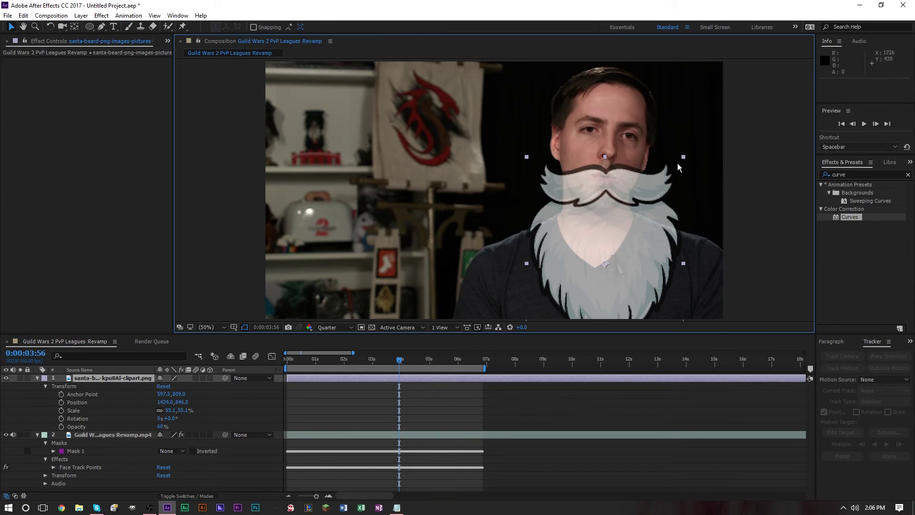
{"action": "left_click_drag", "start_coordinate": [684, 157], "coordinate": [665, 161]}
Fit the beard over the mouth and chin, then restore its opacity to 100%.
{"action": "left_click_drag", "start_coordinate": [671, 228], "coordinate": [676, 227]}
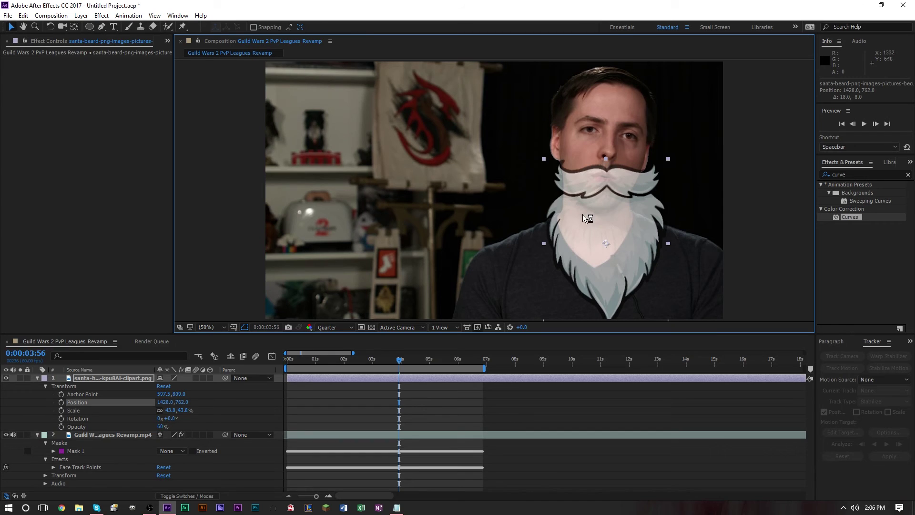
{"action": "left_click_drag", "start_coordinate": [615, 203], "coordinate": [614, 201]}
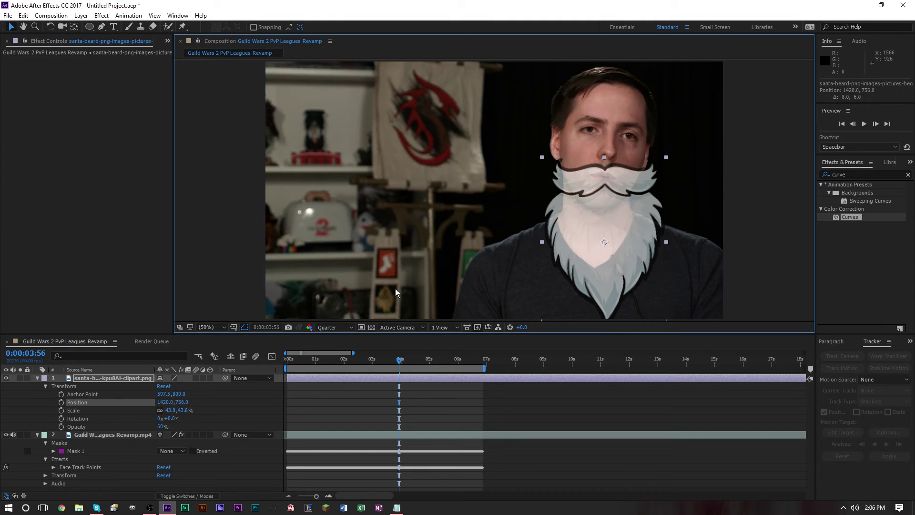
{"action": "left_click_drag", "start_coordinate": [163, 427], "coordinate": [640, 423]}
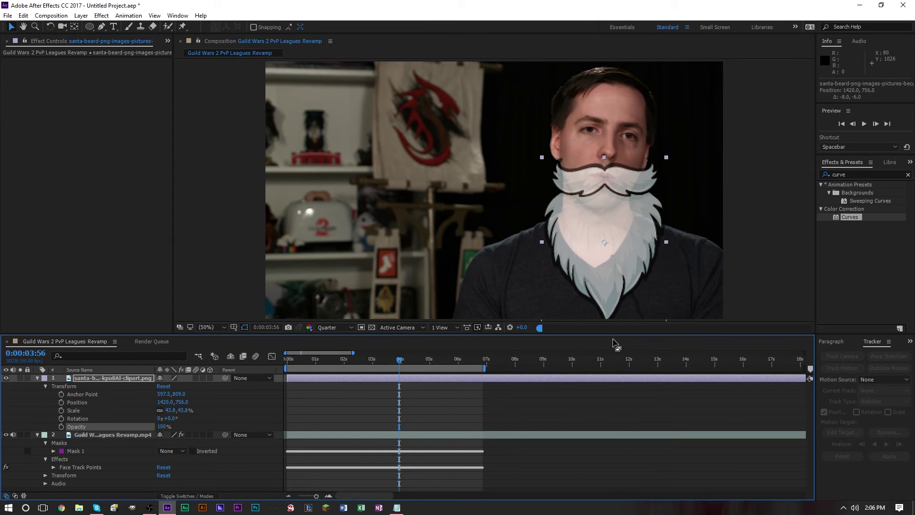
{"action": "left_click", "coordinate": [400, 436]}
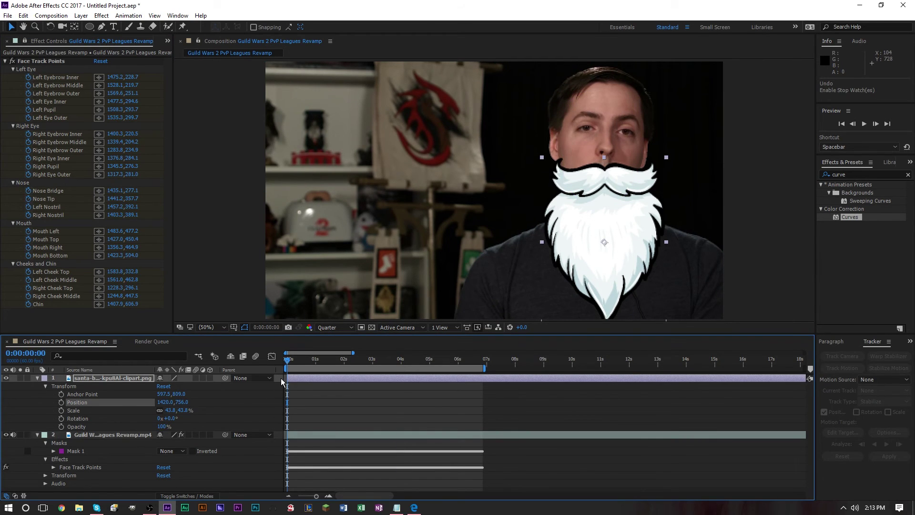
Add a Position expression to the beard and pick-whip it to the footage's Mouth Top point.
{"action": "left_click", "coordinate": [62, 404], "text": "alt"}
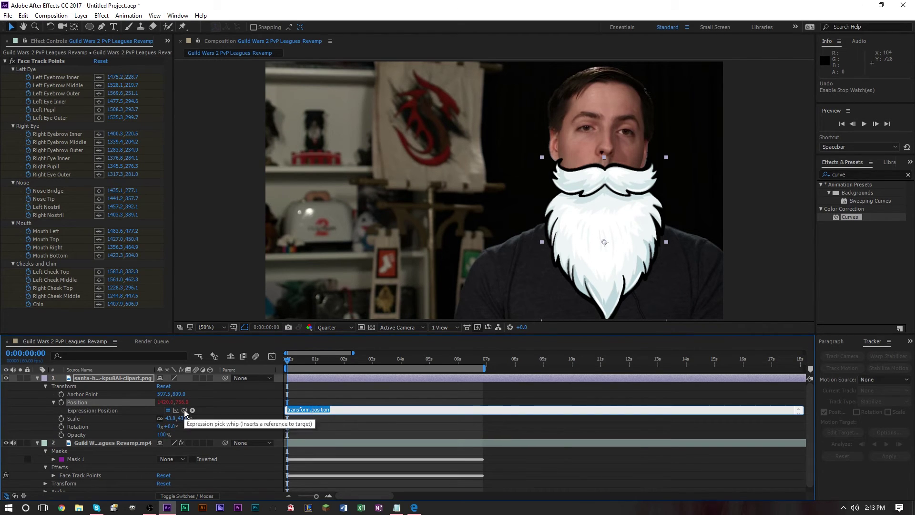
{"action": "left_click_drag", "start_coordinate": [184, 411], "coordinate": [65, 243]}
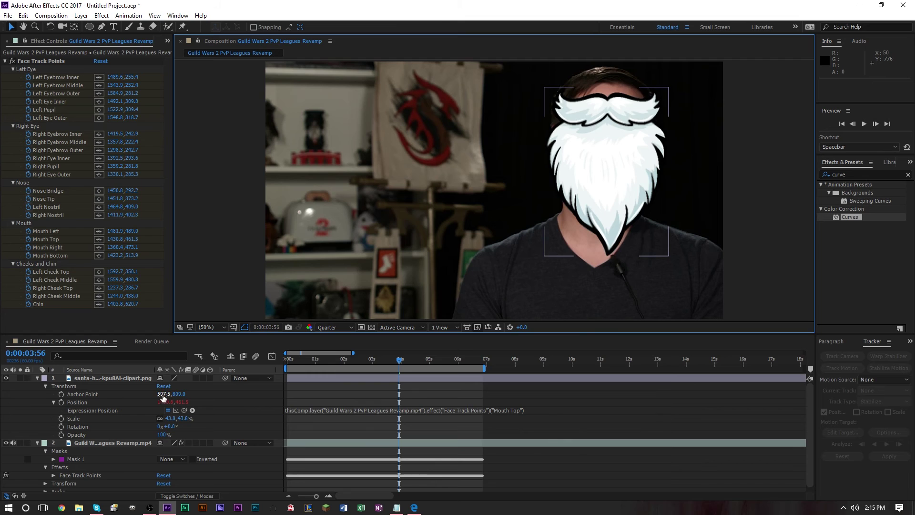
Raise the beard's Anchor Point Y to 136, then check tracking at 0:00:01:22.
{"action": "left_click_drag", "start_coordinate": [158, 396], "coordinate": [3, 420]}
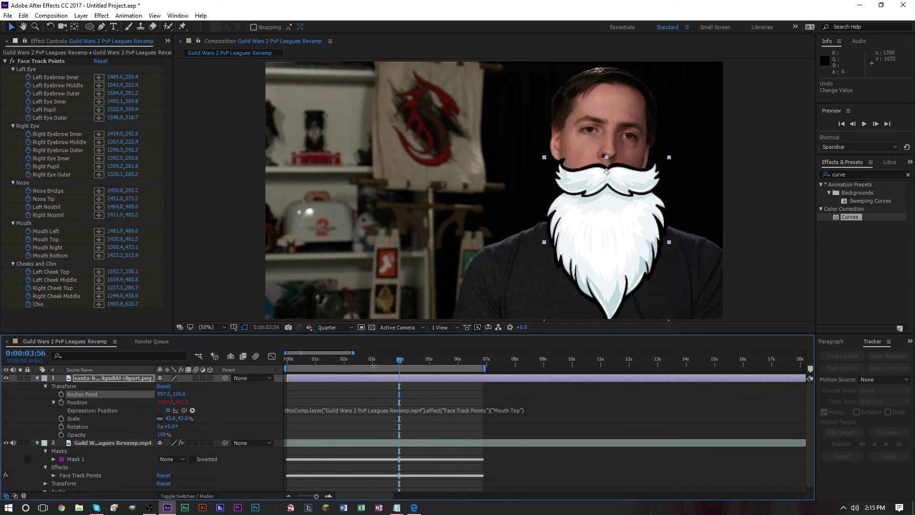
{"action": "left_click_drag", "start_coordinate": [378, 363], "coordinate": [323, 367]}
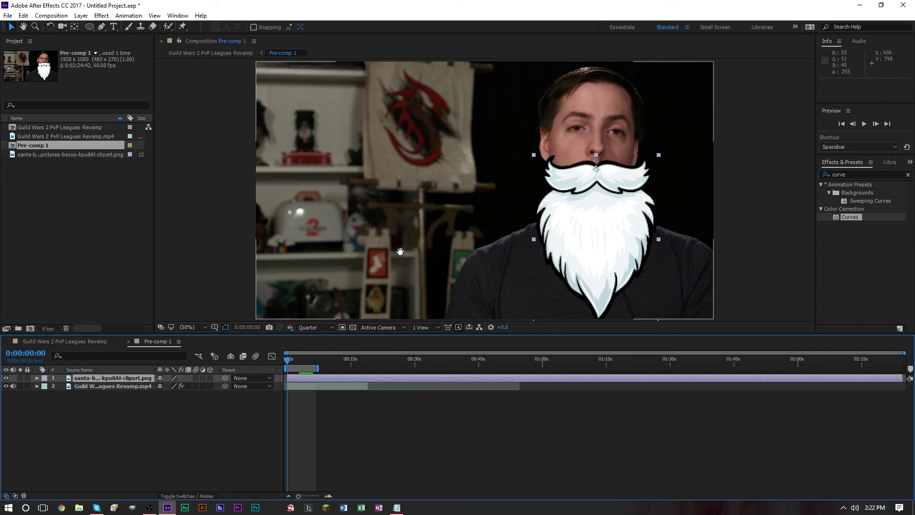
Start a RAM preview of Pre-comp 1 to watch the beard track the face.
{"action": "key", "text": "space"}
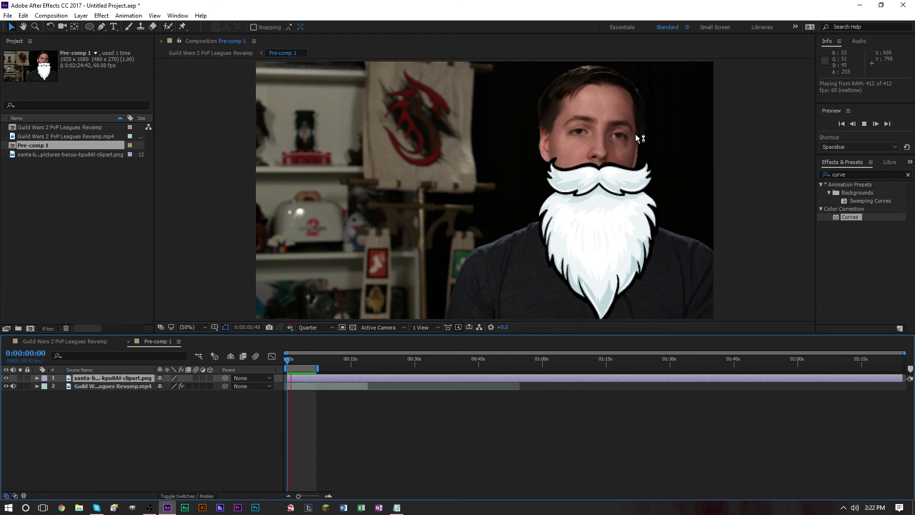
Stop the preview at 0:00:01:55 with the beard over the speaker's mouth.
{"action": "key", "text": "space"}
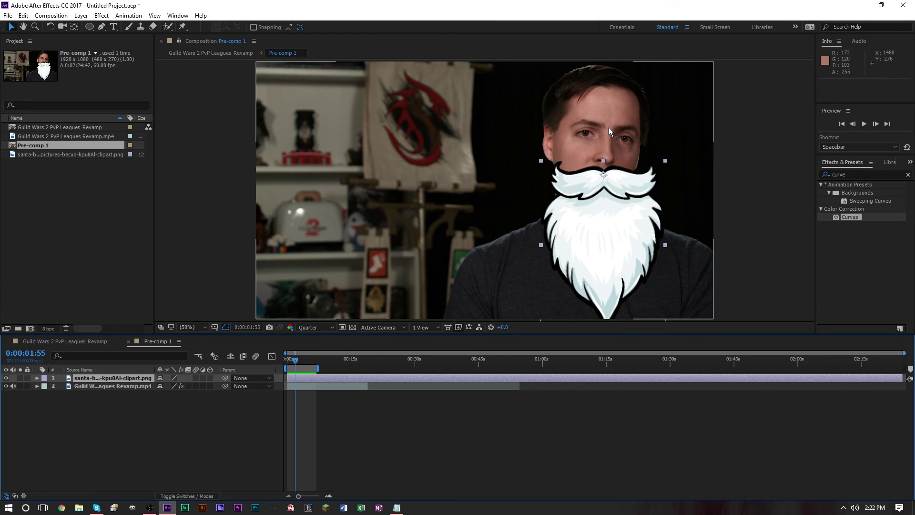